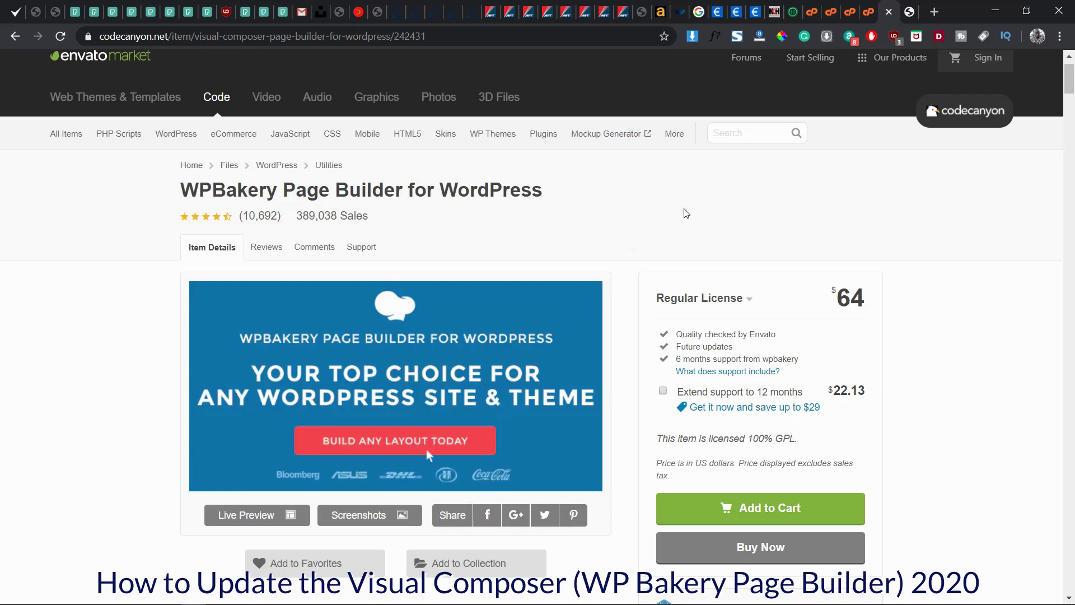
- Highlight the 'current version 6.1 available for download!' note on the WPBakery product page
scroll(686, 214, "down", 3)
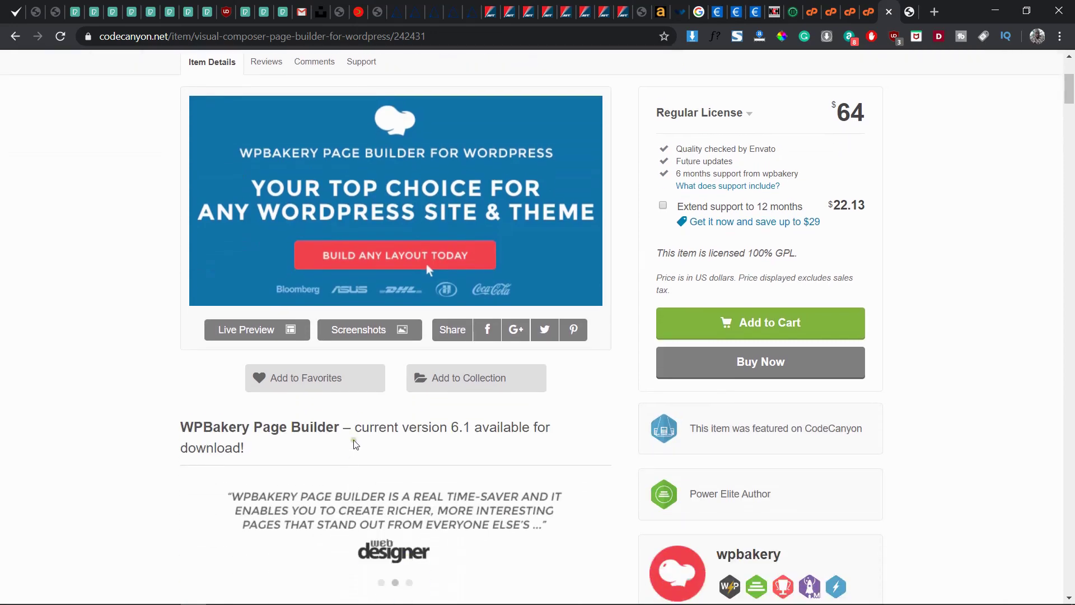
left_click_drag(356, 429, 361, 448)
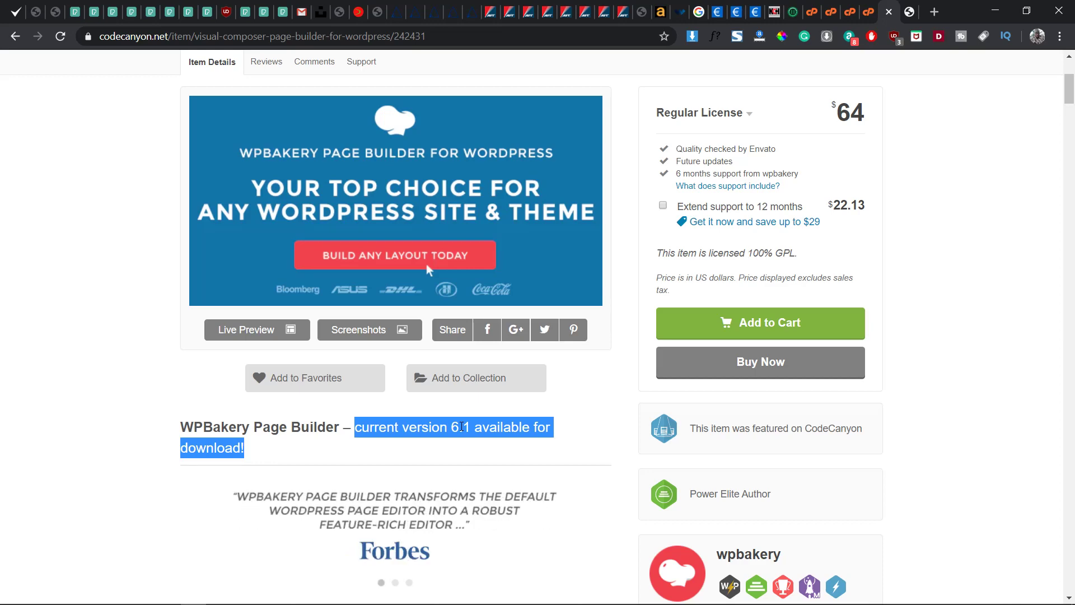
scroll(461, 427, "up", 3)
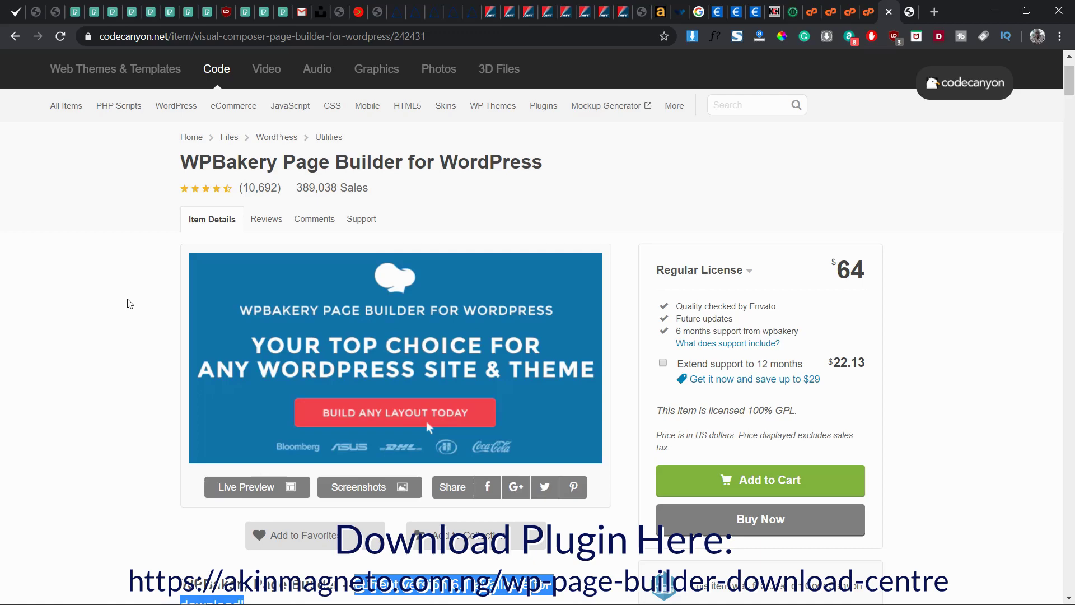
left_click(908, 14)
- Highlight WPBakery Page Builder's 5.5.2-to-6.1 update details on the WordPress Updates page
scroll(444, 436, "down", 3)
scroll(444, 437, "up", 10)
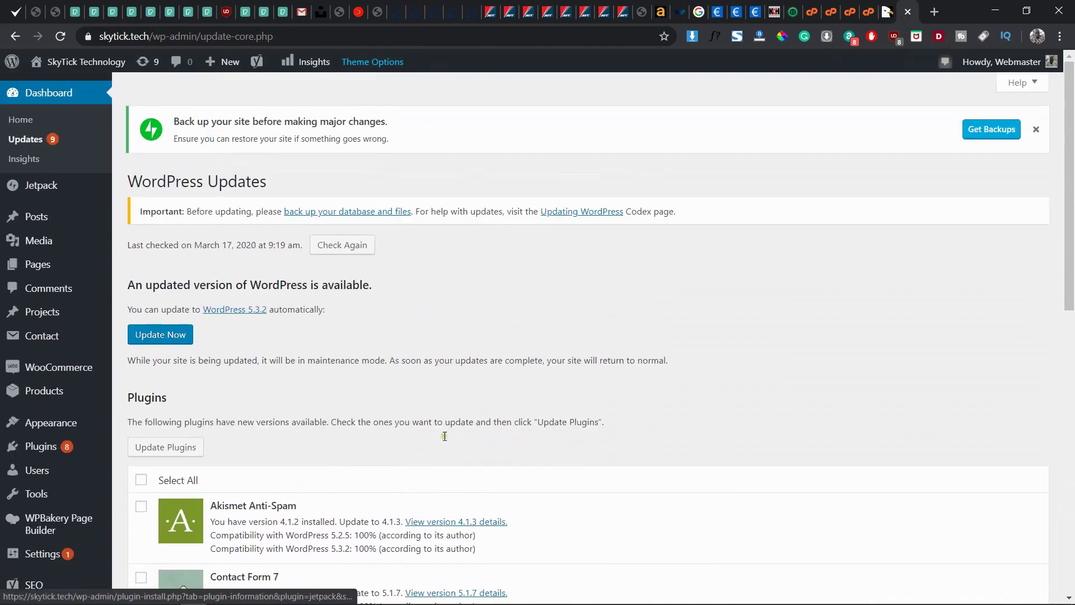
mouse_move(104, 70)
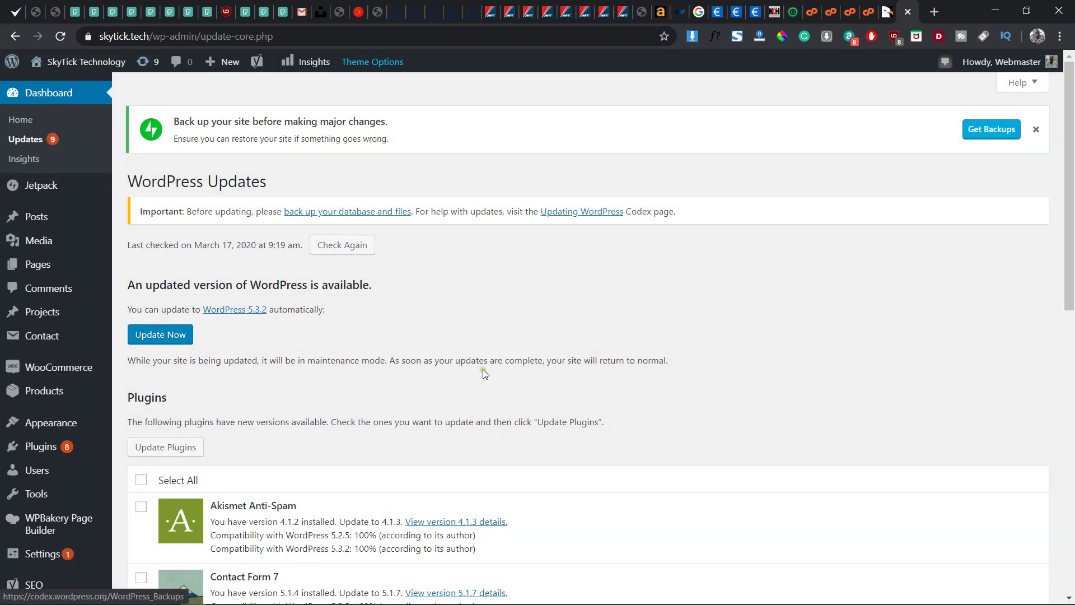
scroll(483, 371, "down", 10)
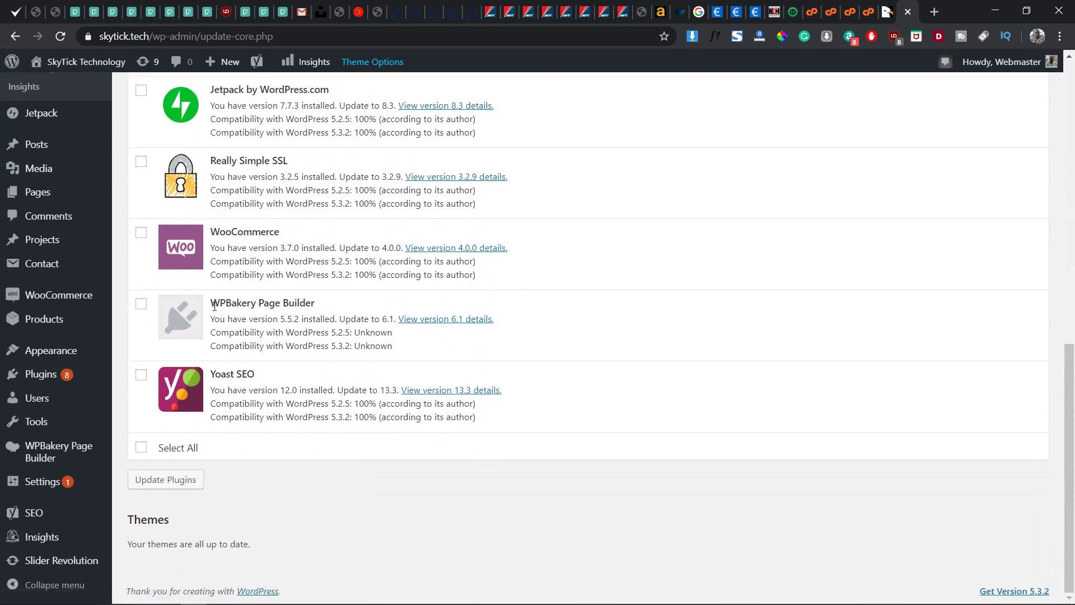
left_click(399, 347)
left_click_drag(400, 347, 210, 303)
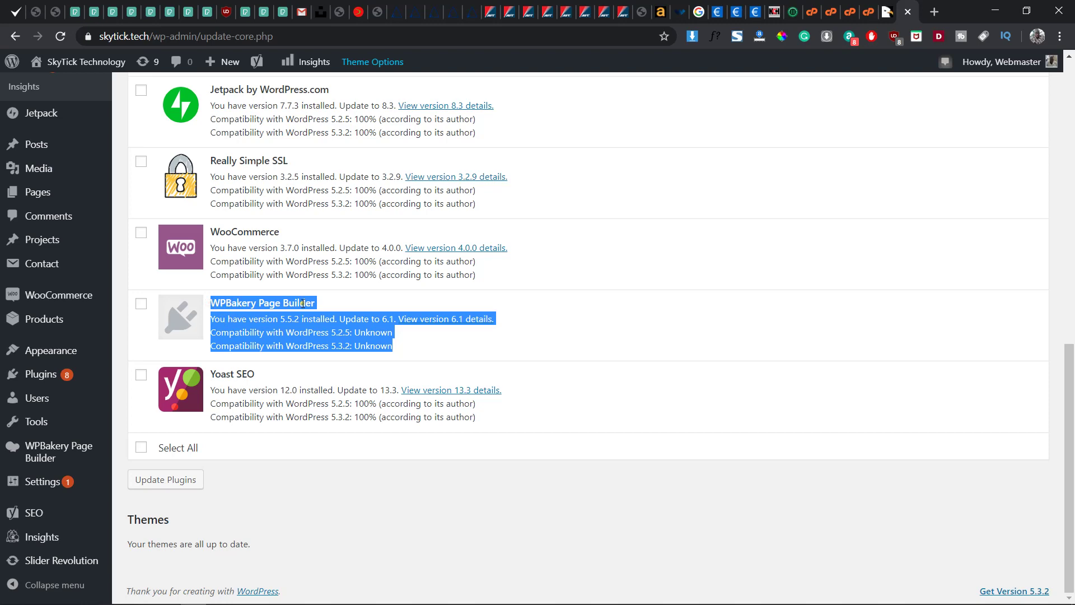
left_click(325, 303)
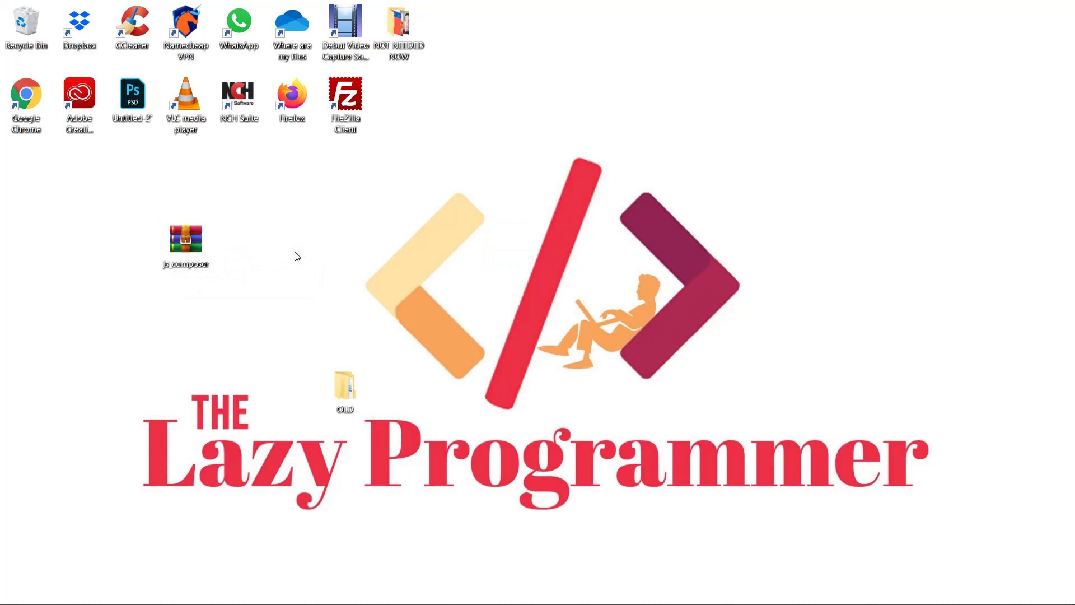
key("alt+Tab")
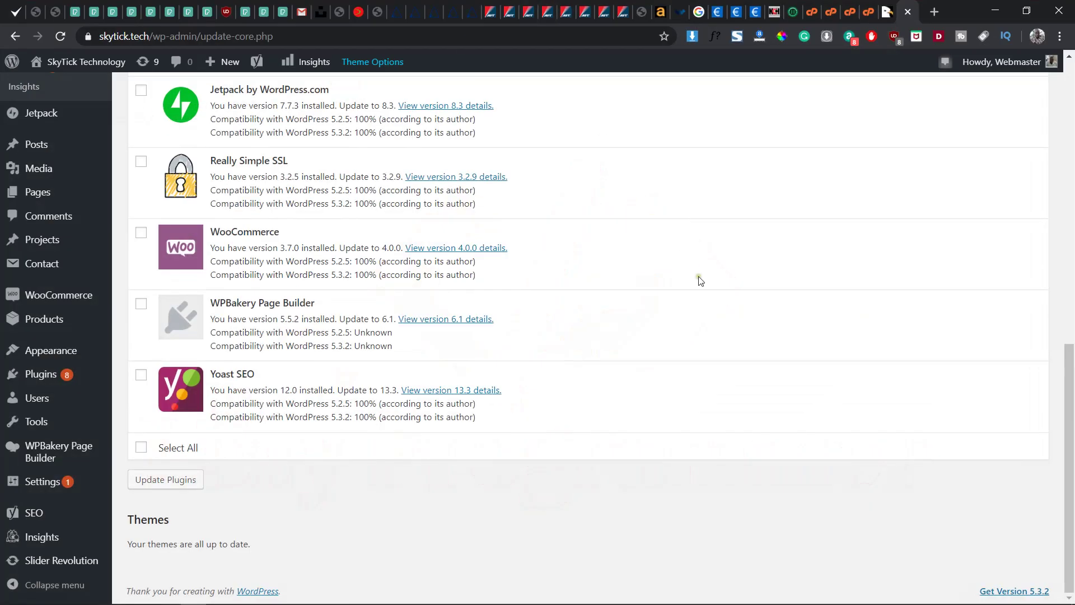
- Open a new Chrome tab, discard the half-typed address, and go to the cPanel File Manager tab
scroll(699, 280, "up", 15)
scroll(699, 280, "down", 12)
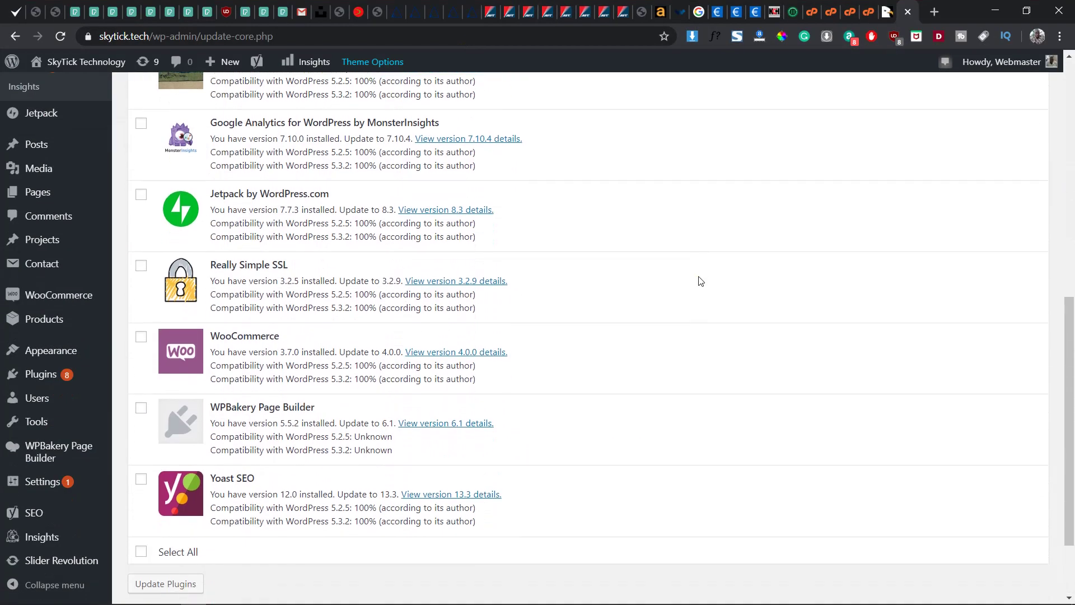
scroll(699, 279, "down", 1)
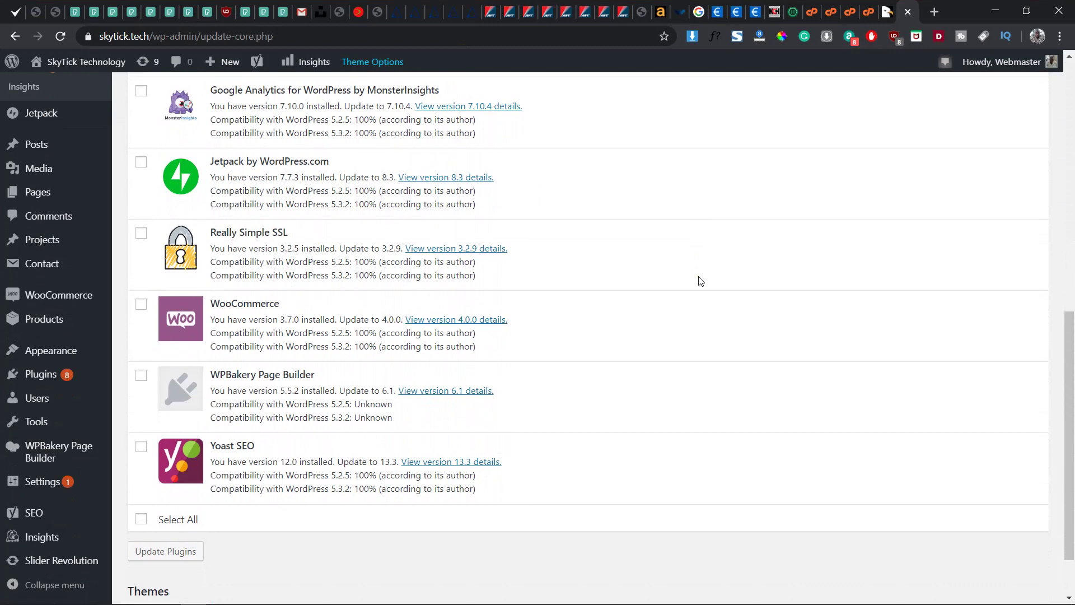
key("ctrl+t")
type("skyti")
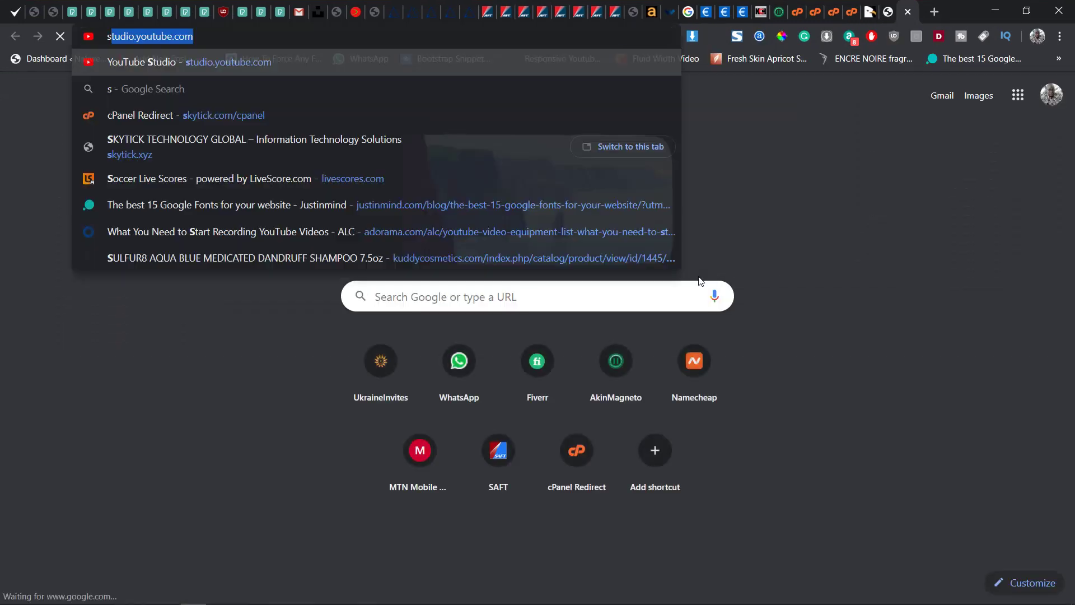
key("Escape")
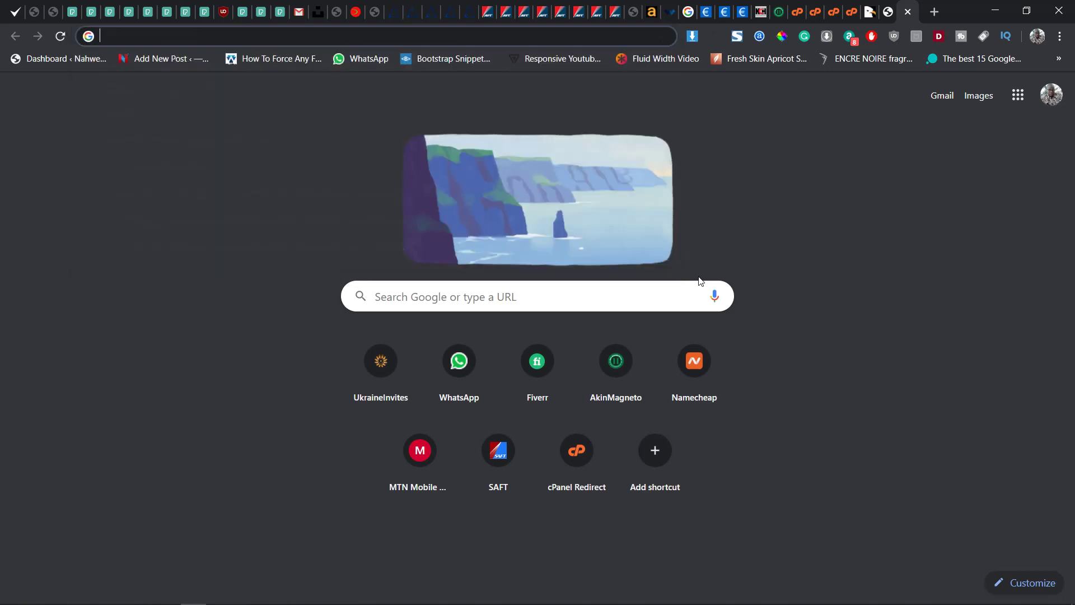
left_click(731, 208)
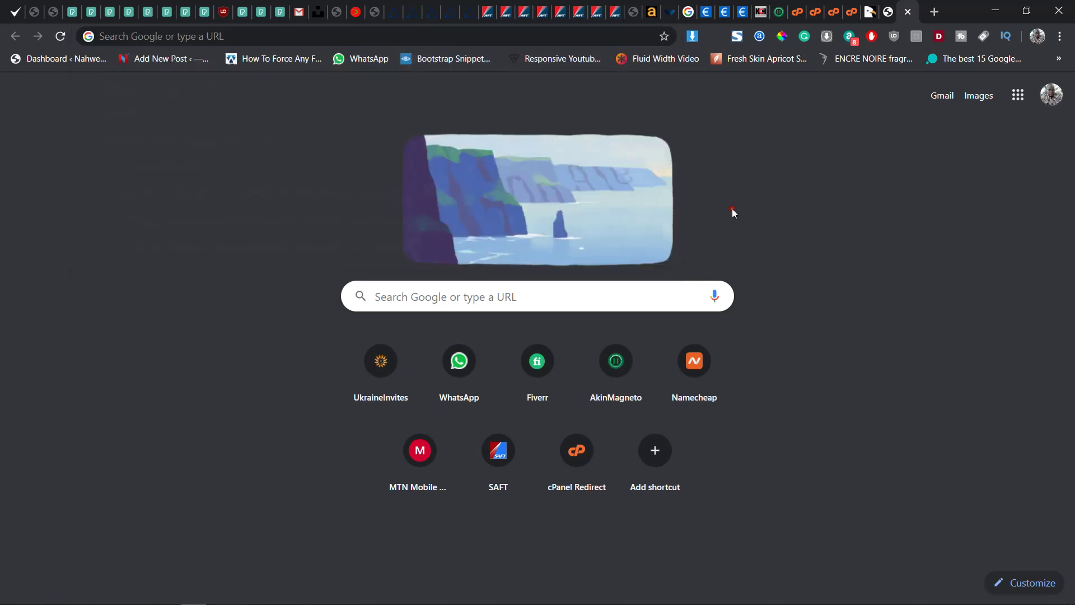
left_click(852, 16)
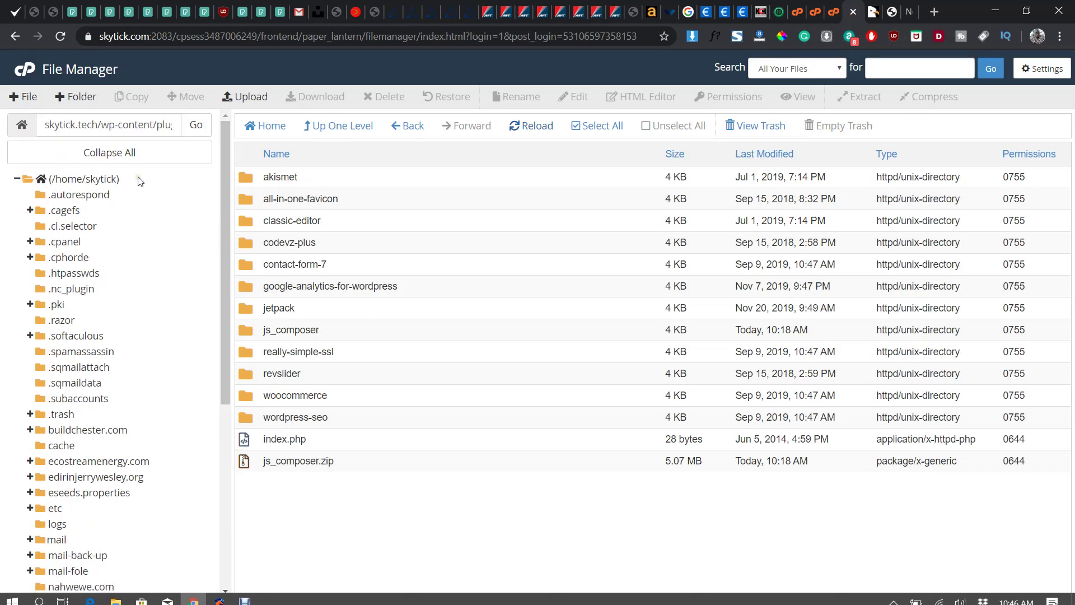
- Browse to skytick.tech/wp-content/plugins and select the old js_composer.zip
left_click(77, 178)
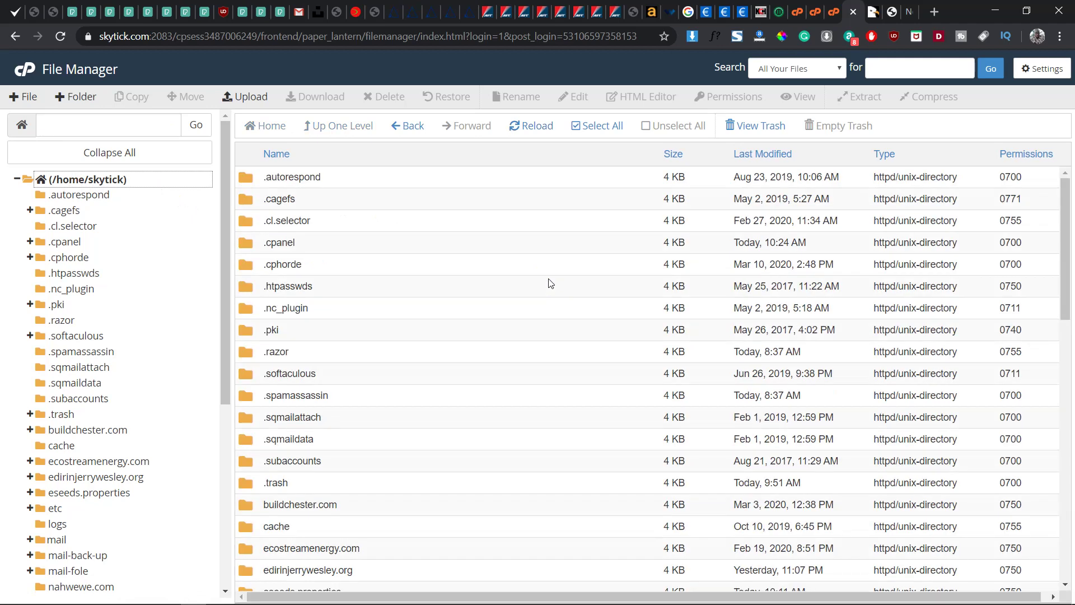
scroll(125, 300, "down", 5)
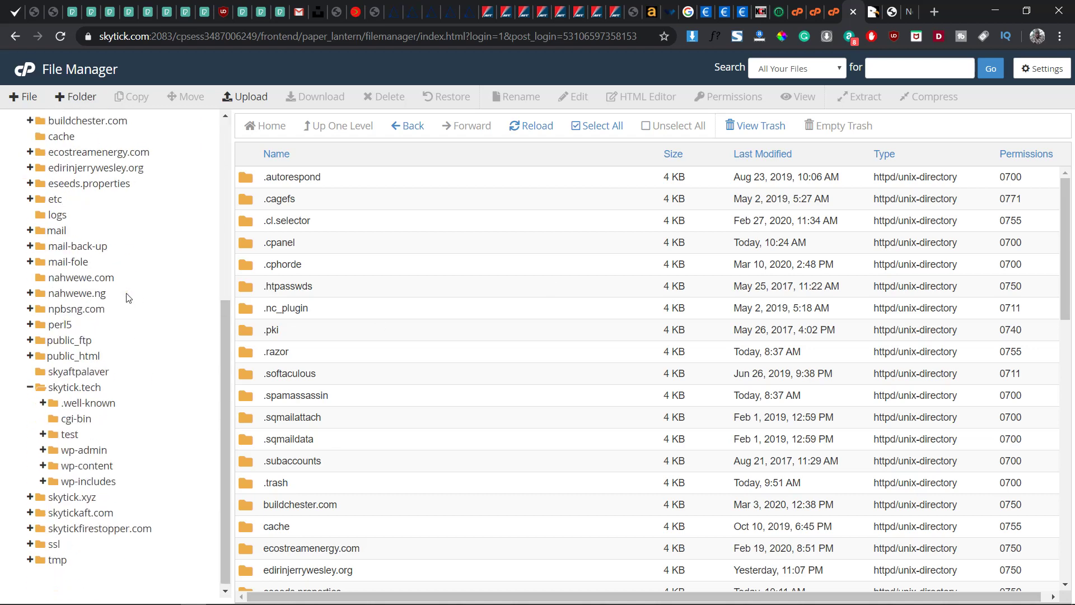
left_click(77, 384)
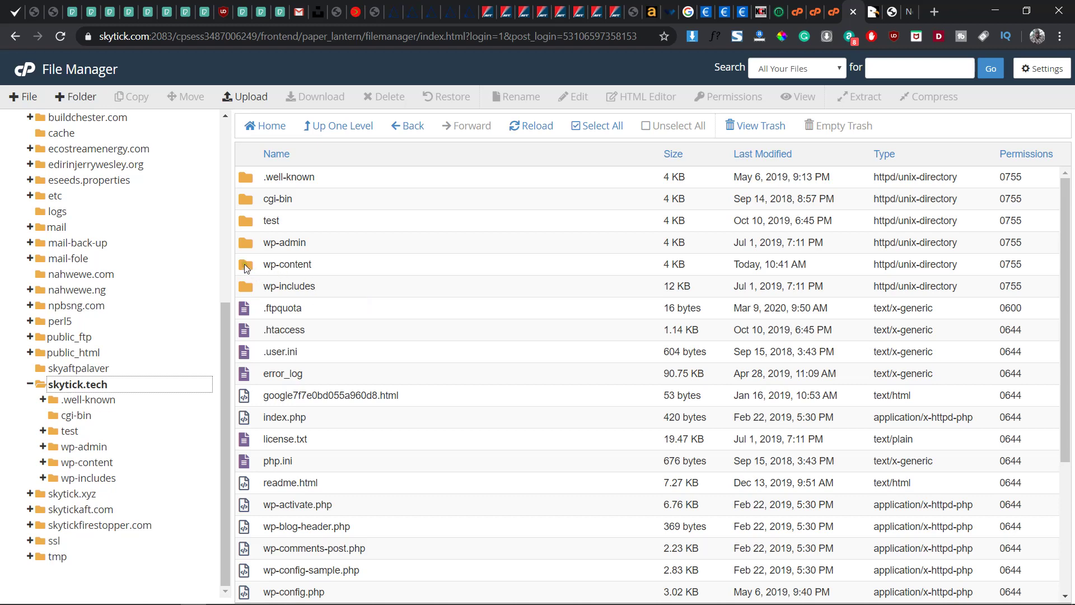
double_click(246, 266)
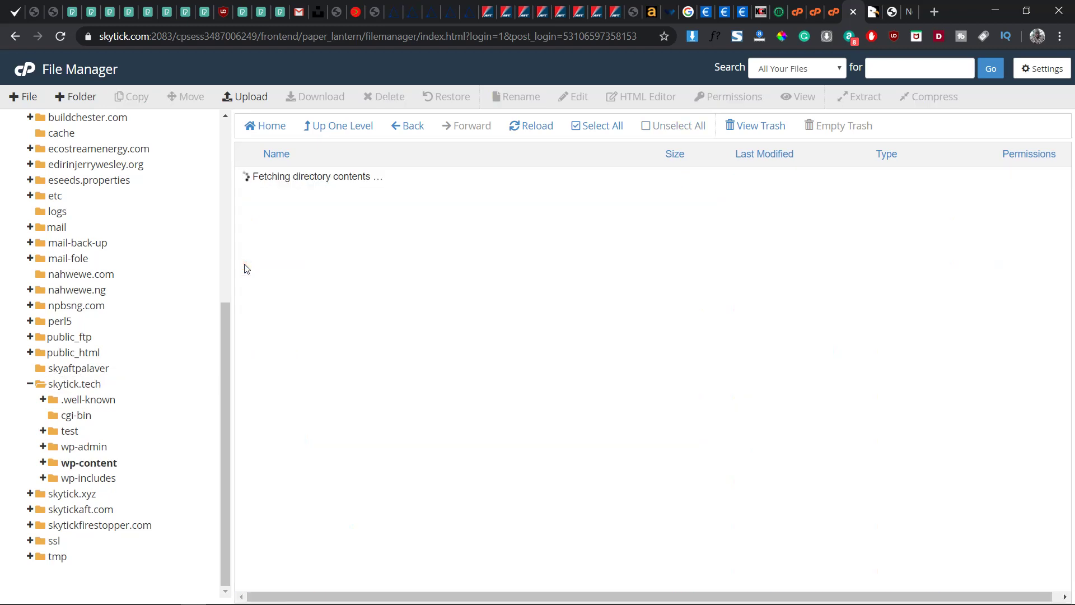
double_click(247, 176)
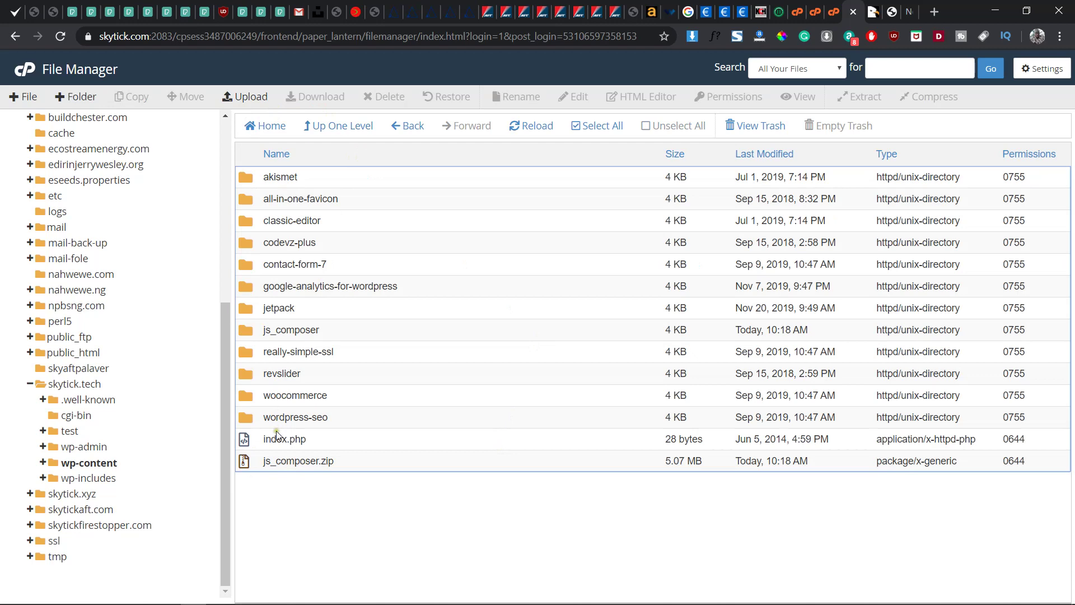
left_click(249, 464)
- Permanently delete the old js_composer.zip, skipping the trash
left_click(394, 98)
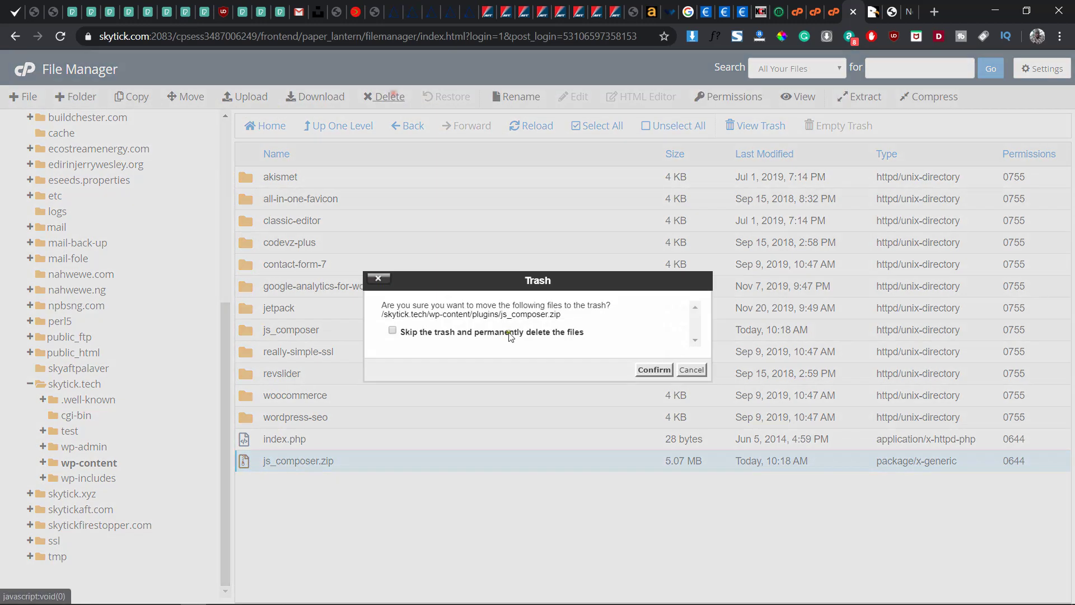
left_click(461, 332)
left_click(667, 374)
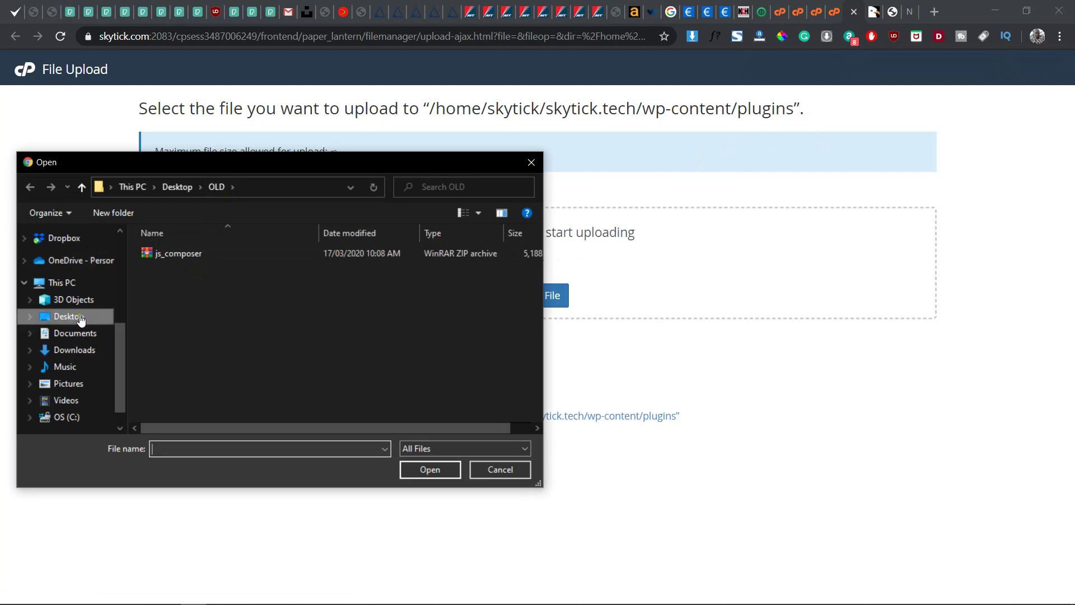
- Upload the js_composer archive from the Desktop into the plugins folder
scroll(79, 314, "up", 3)
left_click(70, 261)
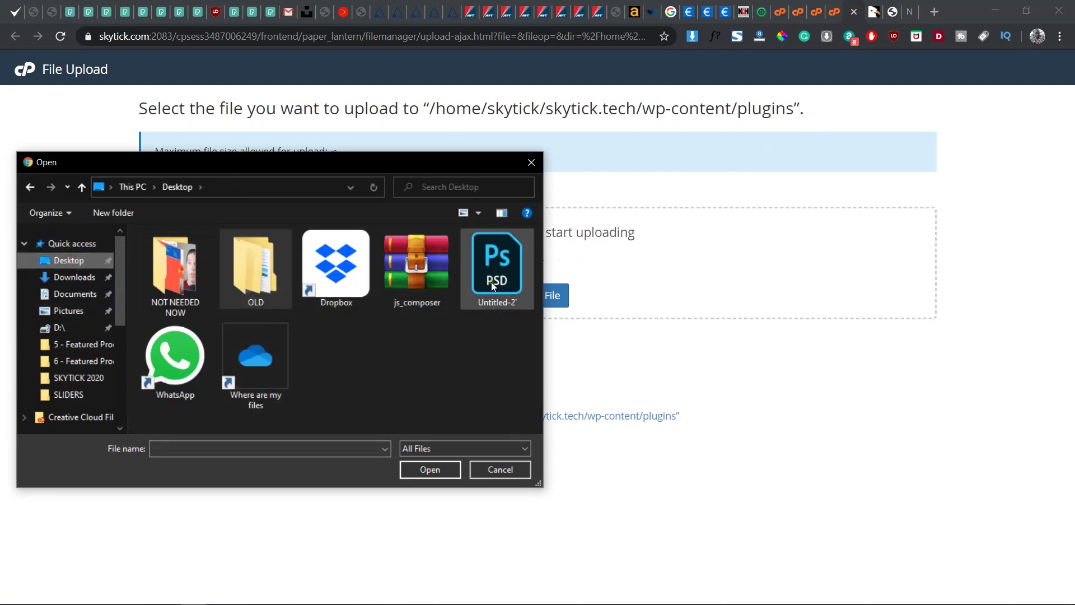
left_click(426, 262)
left_click(420, 464)
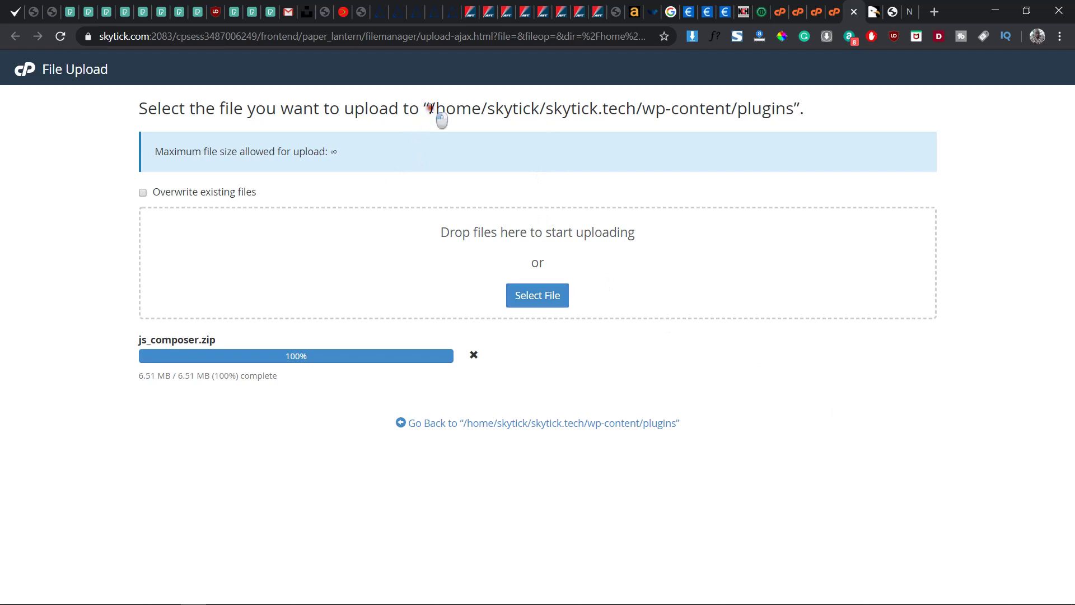
- Highlight the destination plugins folder path once the 6.51 MB upload reaches 100%
left_click_drag(435, 114, 794, 108)
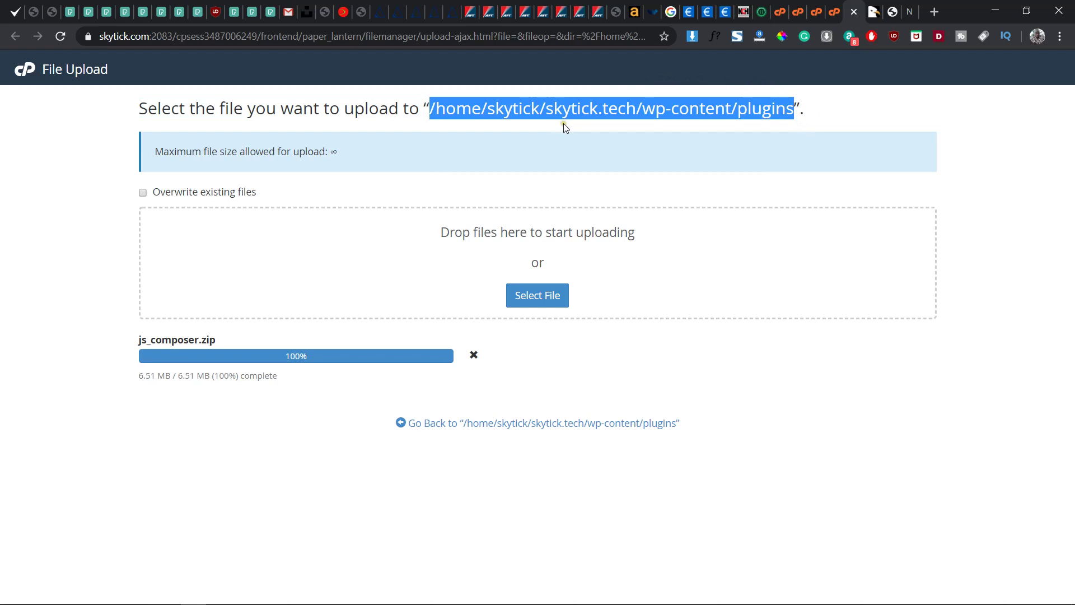
- Clear the highlighted destination path on the completed upload page
left_click(606, 107)
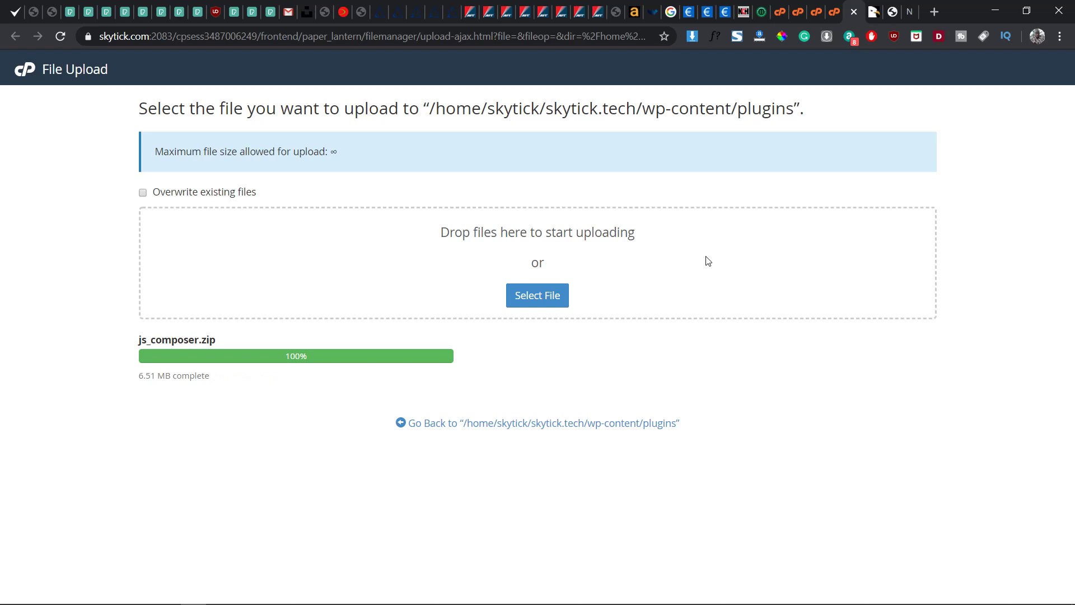
- Extract js_composer.zip into wp-content/plugins and reload the folder listing
left_click(600, 424)
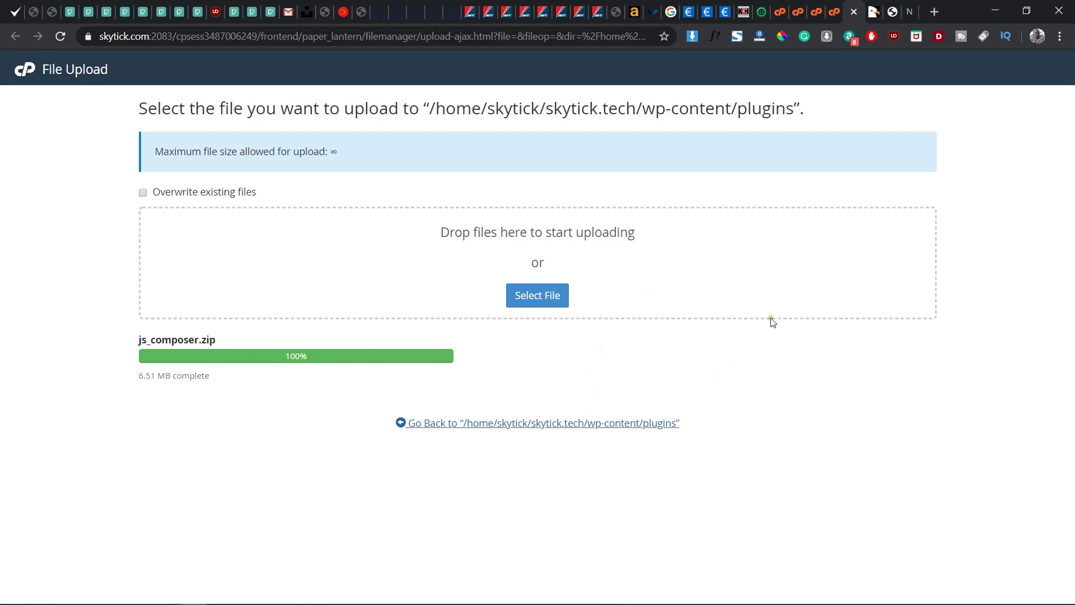
right_click(280, 466)
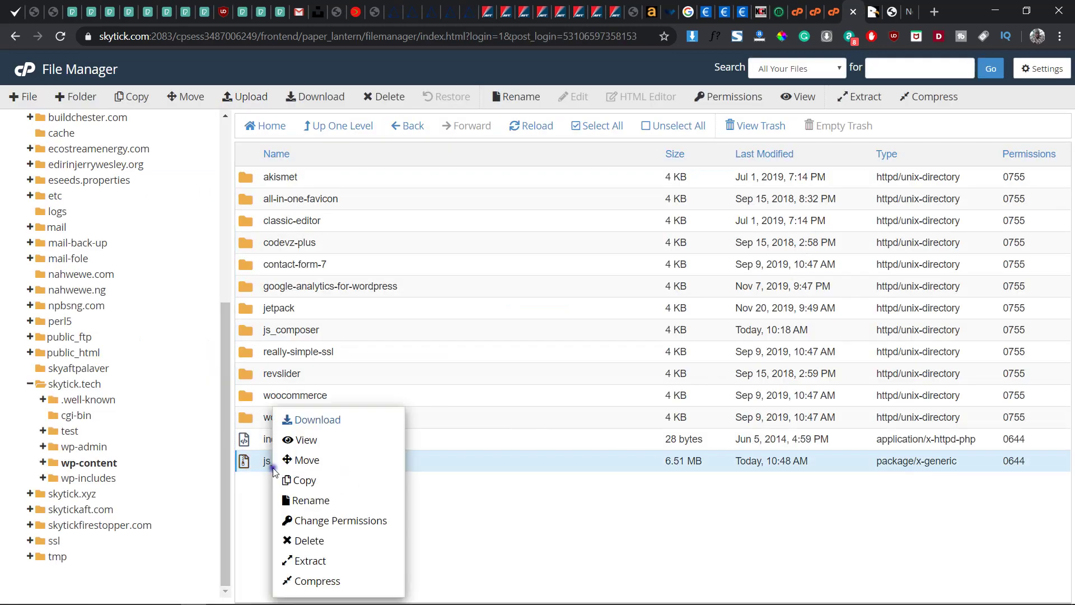
left_click(545, 531)
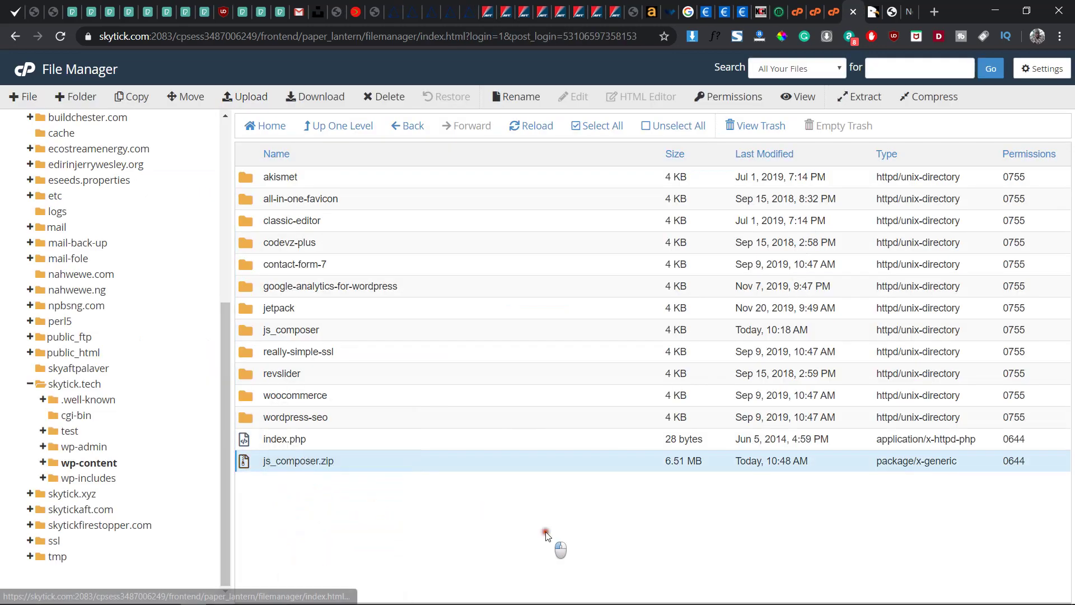
right_click(247, 464)
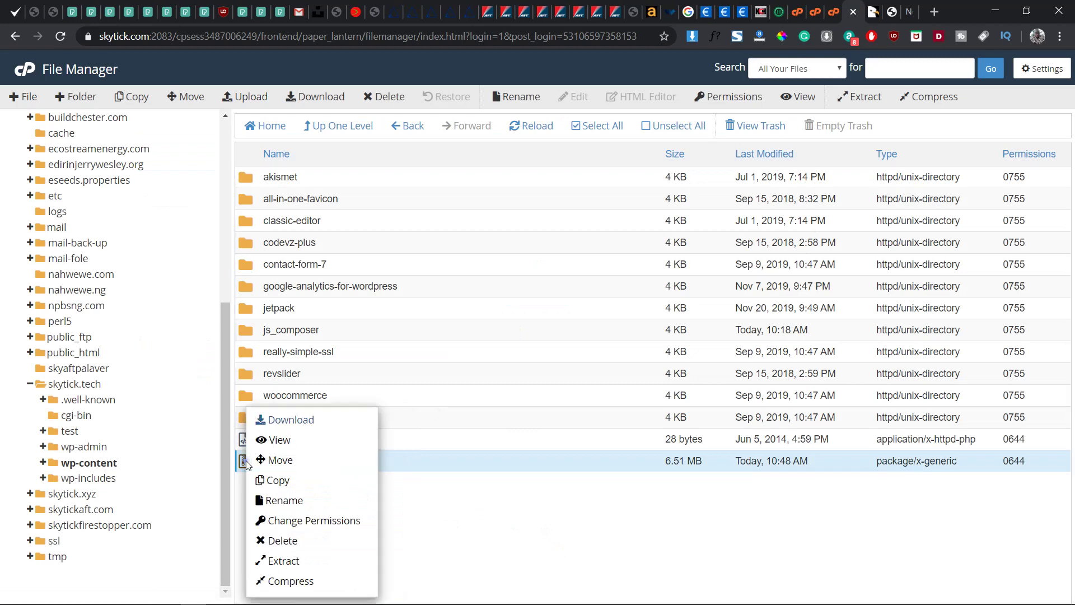
left_click(294, 560)
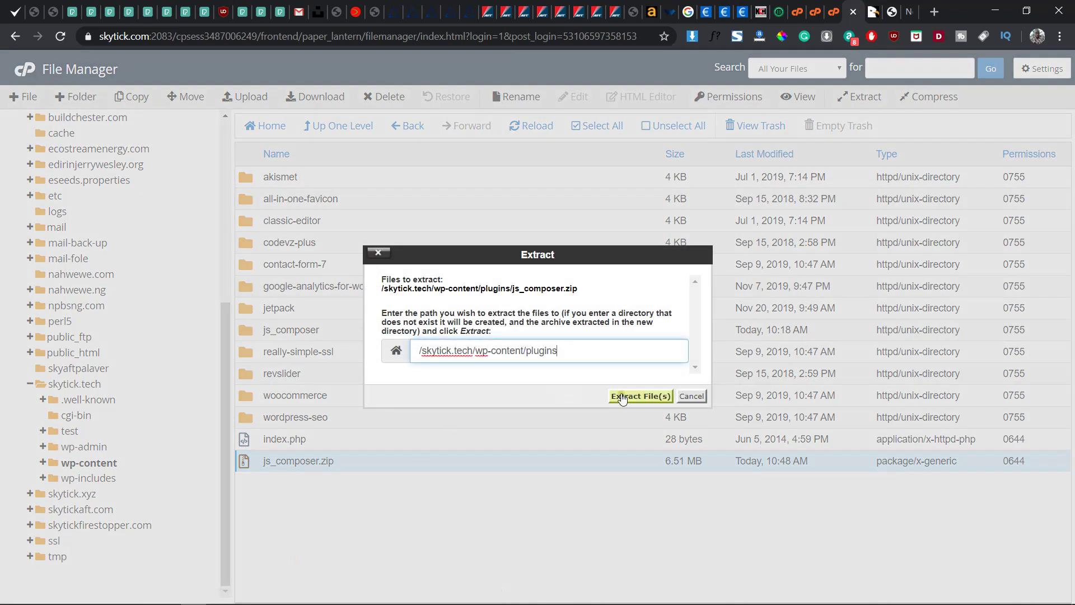
left_click(621, 395)
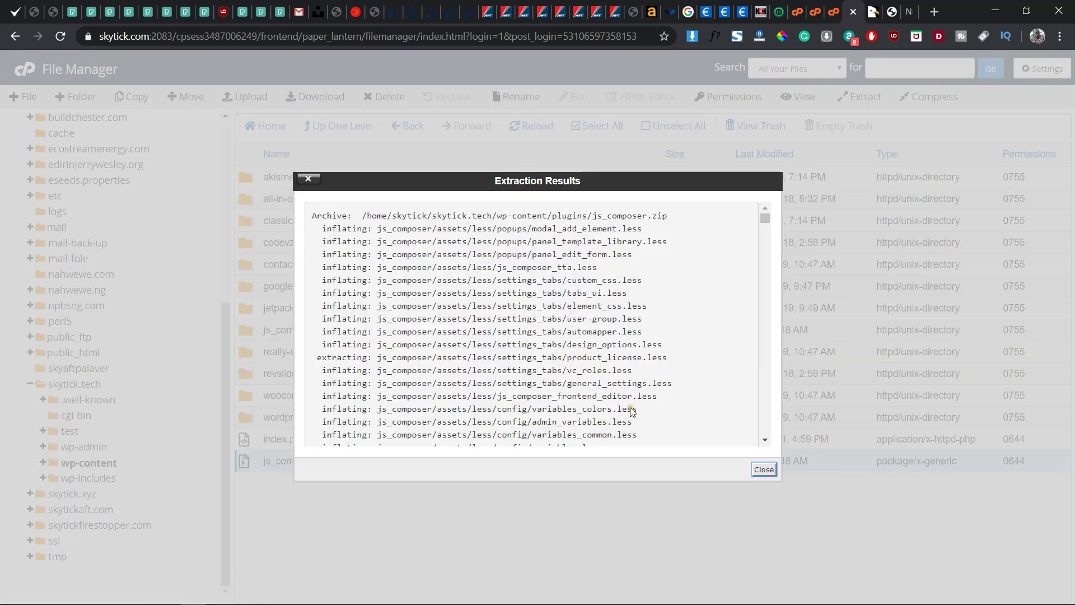
left_click(764, 469)
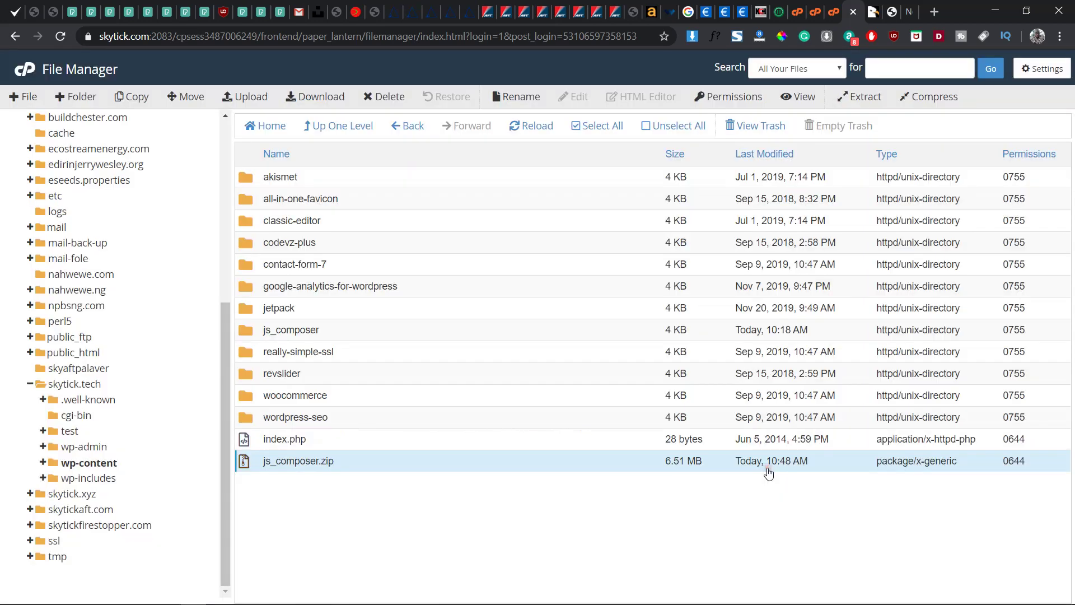
left_click(540, 125)
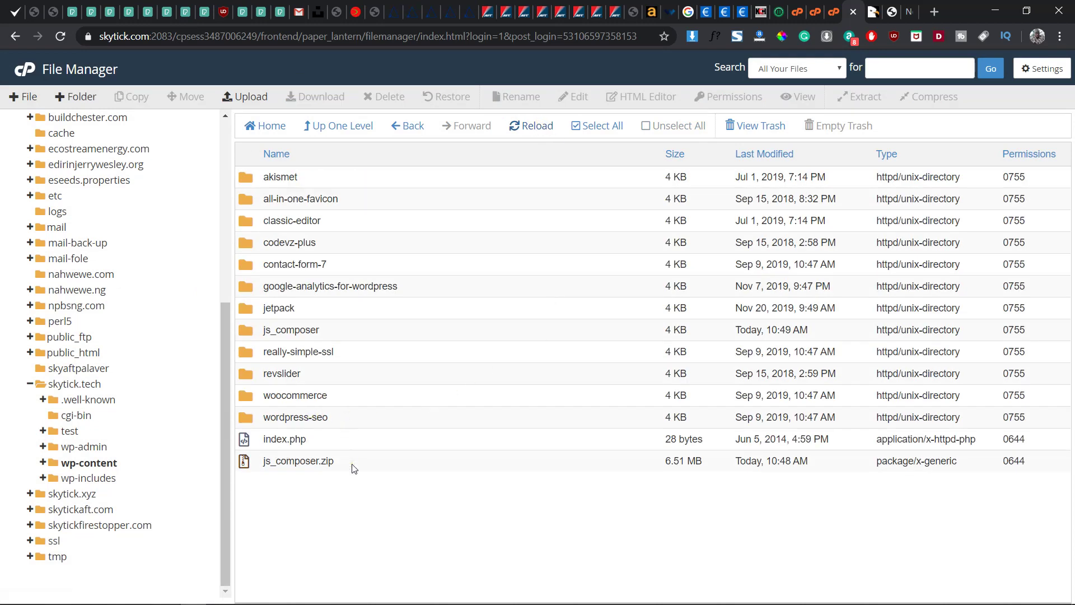
- Highlight WPBakery's old installed version line on the WordPress Updates page
left_click(891, 17)
scroll(614, 201, "up", 10)
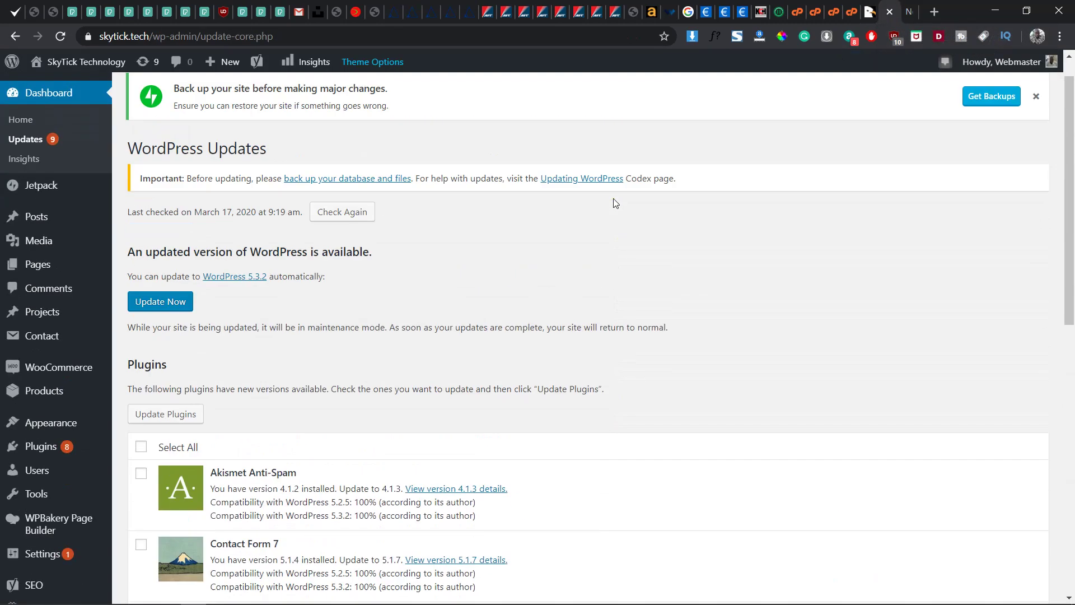
scroll(468, 491, "down", 10)
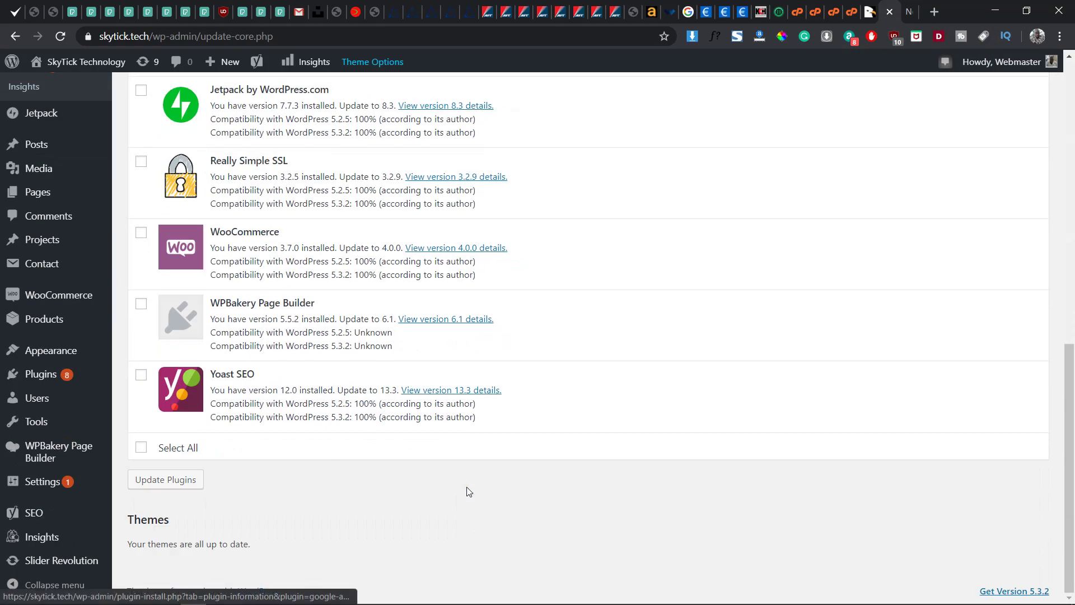
left_click_drag(210, 319, 396, 323)
scroll(333, 298, "up", 12)
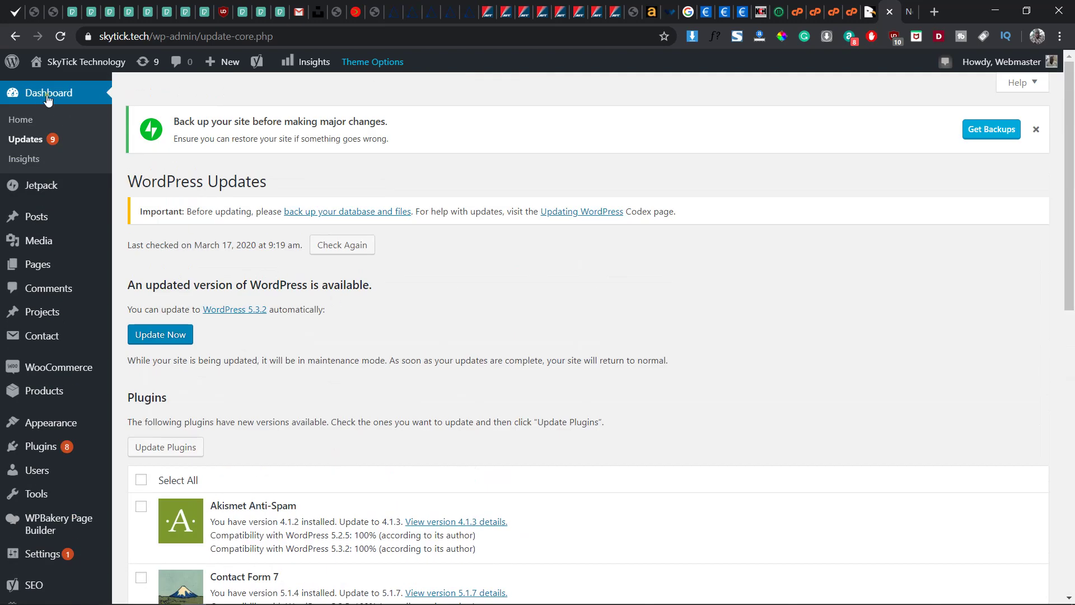
- Reload the Updates page to confirm WPBakery no longer needs updating
left_click(31, 141)
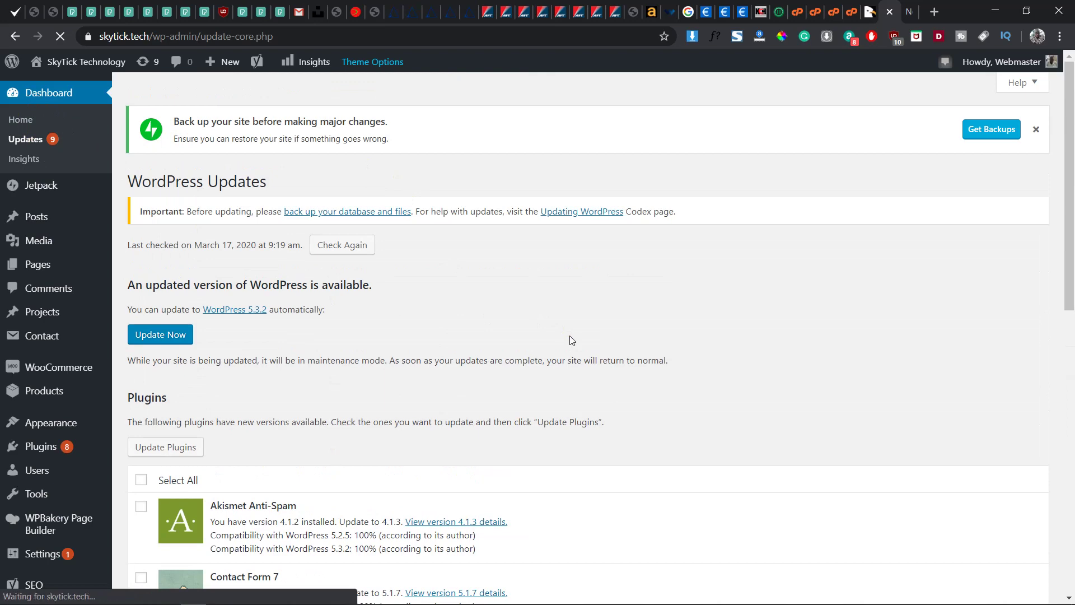
scroll(571, 340, "down", 11)
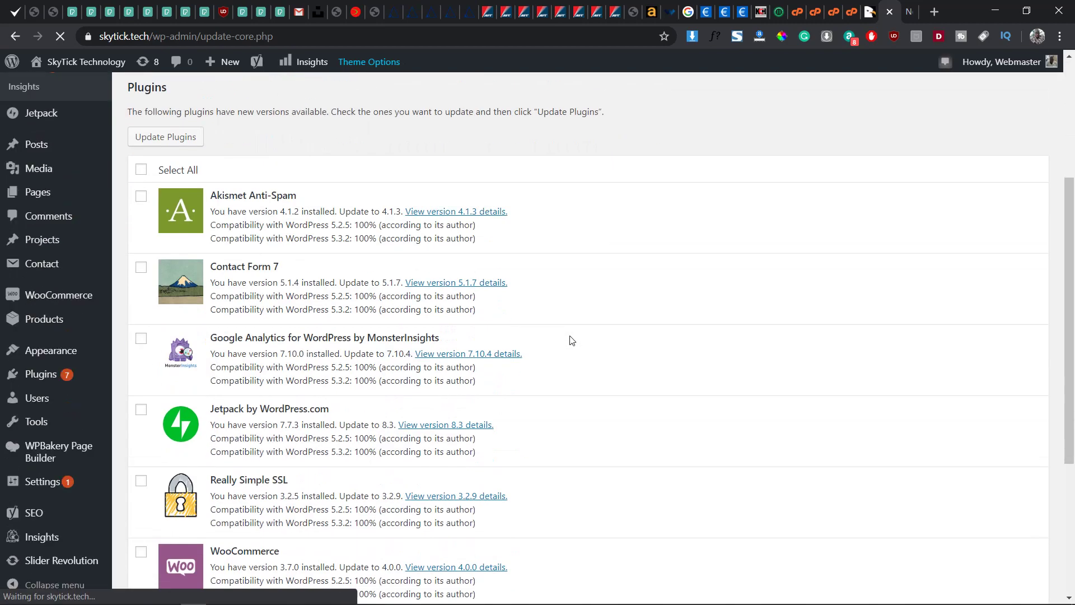
scroll(571, 340, "up", 3)
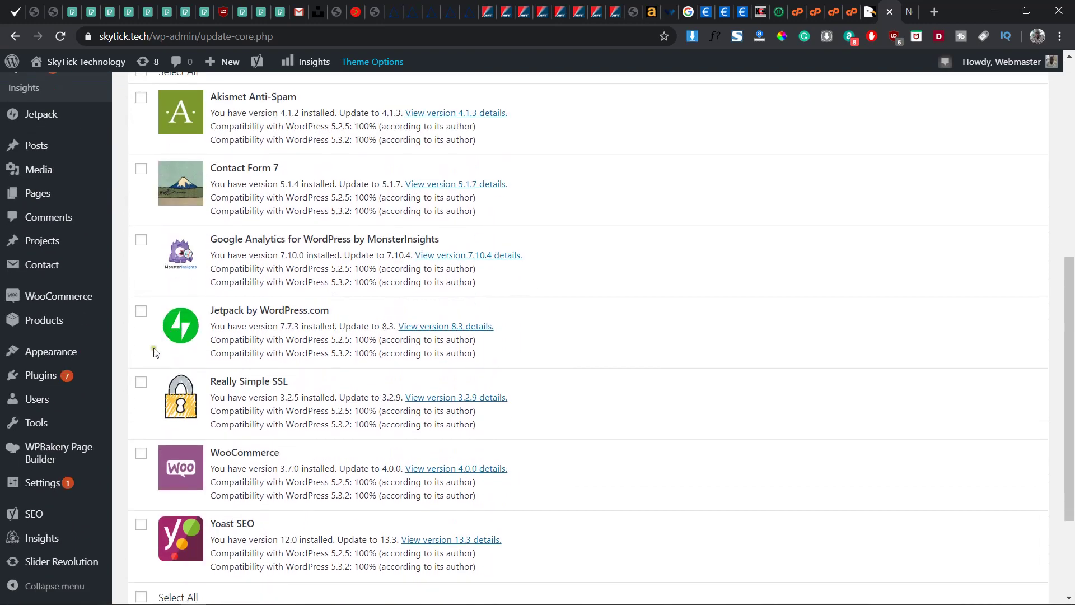
mouse_move(59, 380)
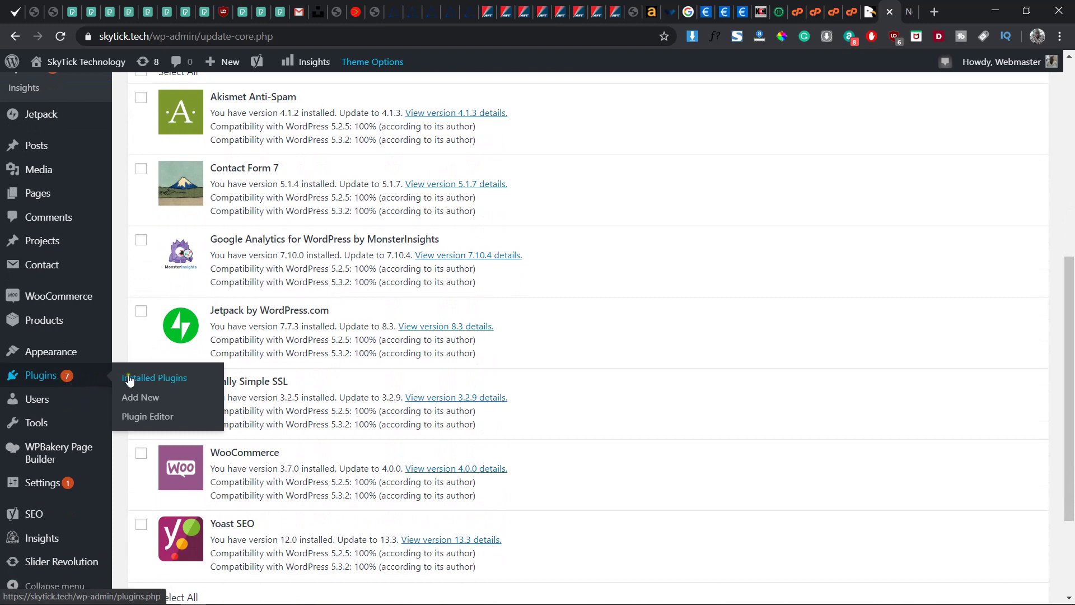
- Find WPBakery Page Builder in Installed Plugins and highlight its Version 6.1
left_click(154, 379)
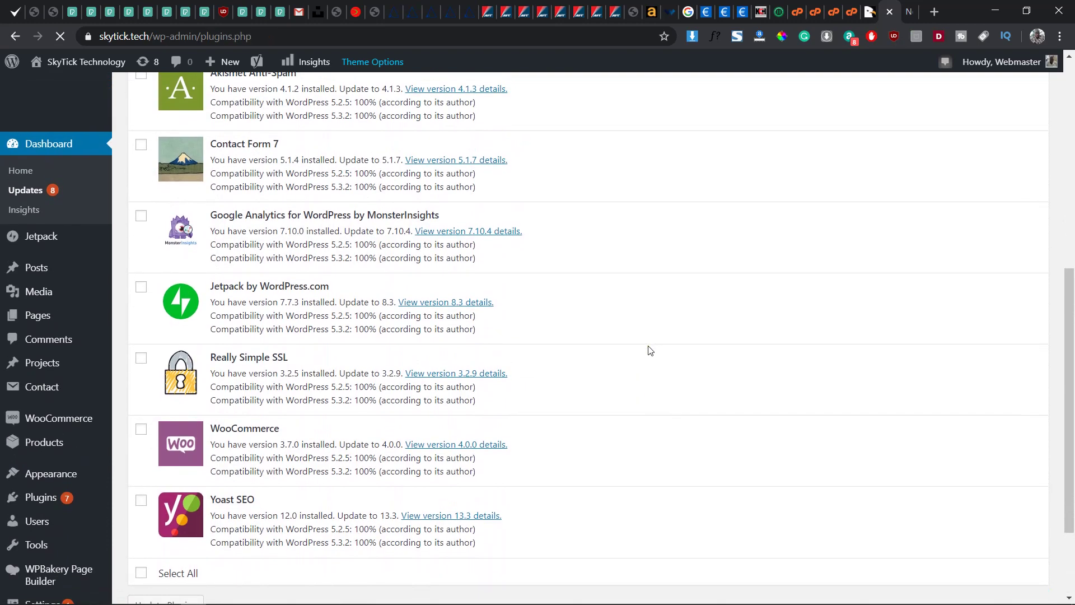
scroll(649, 351, "down", 1)
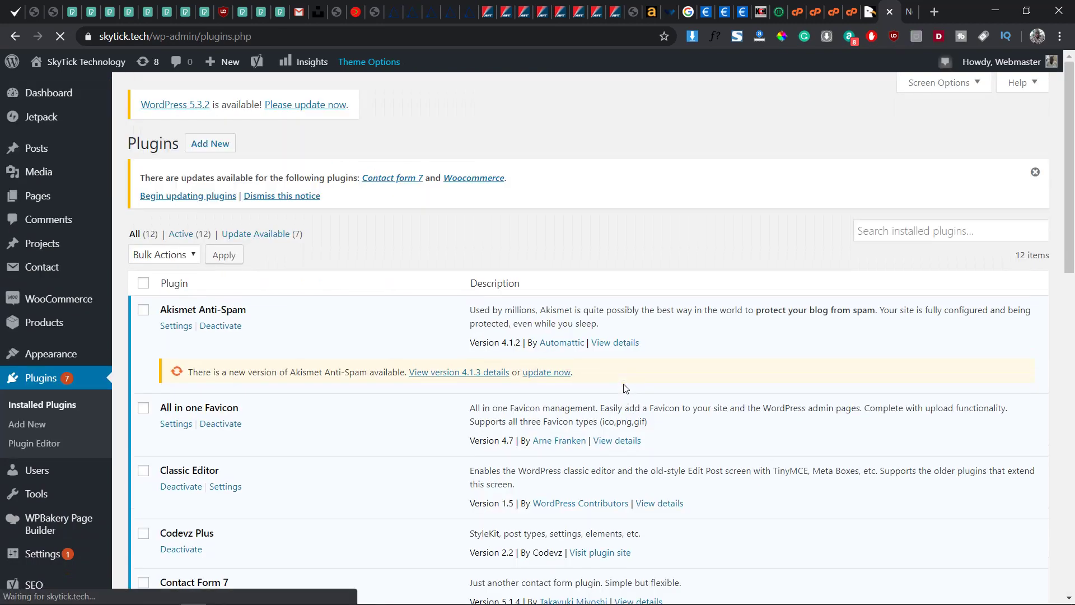
scroll(518, 481, "down", 15)
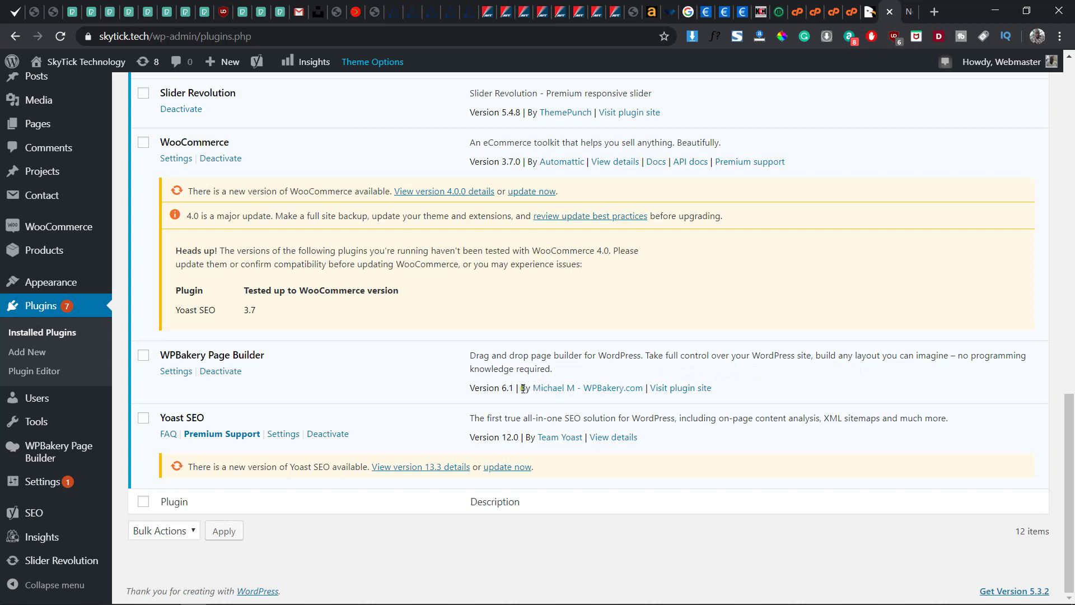
left_click_drag(471, 389, 517, 387)
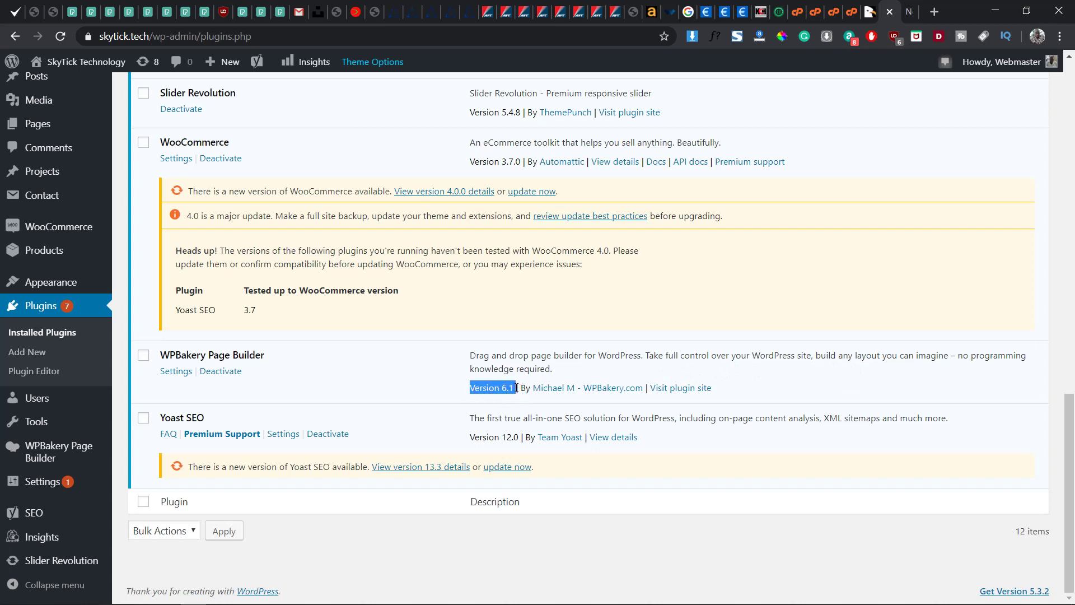